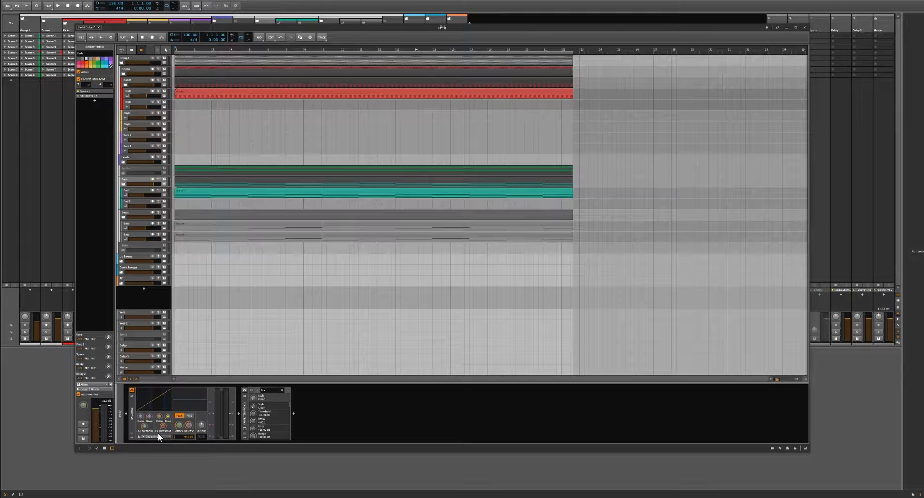
Step: Audition the arrangement briefly and set the sidechain source of the Padz Dynamics device to Kick (POST) from the Kicks! group
{"action": "key", "text": "space"}
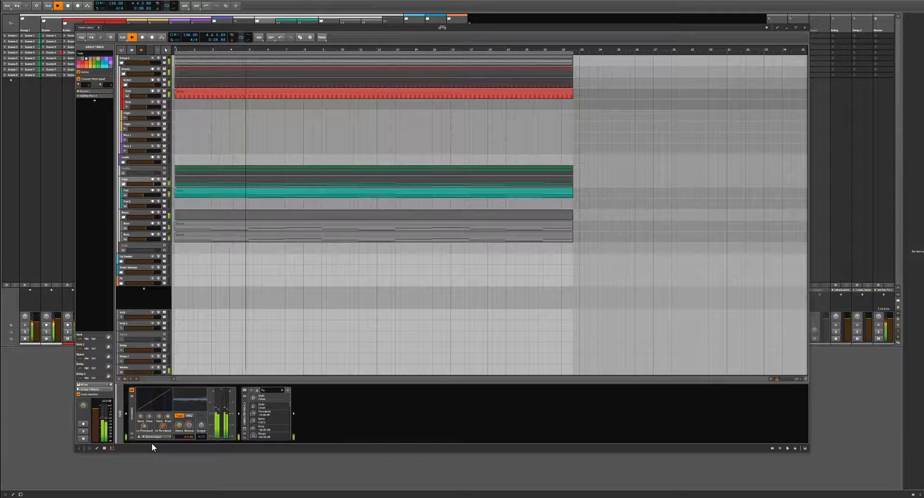
{"action": "key", "text": "space"}
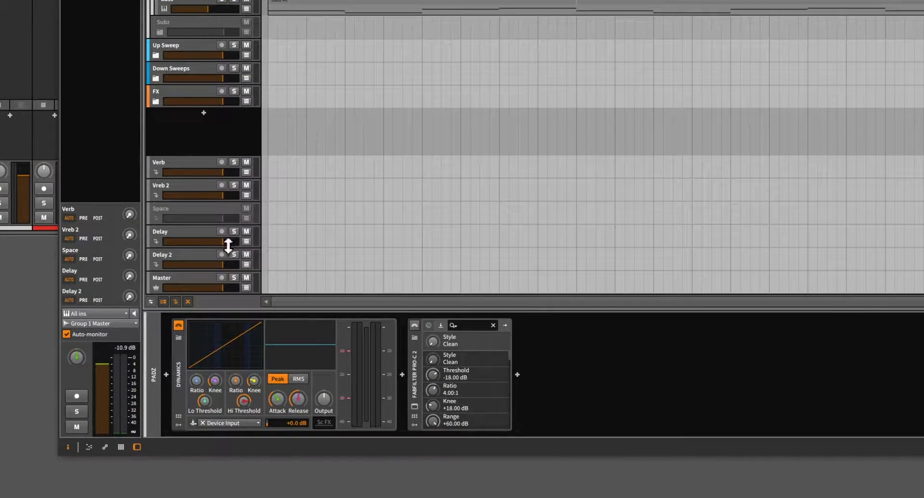
{"action": "left_click", "coordinate": [231, 421]}
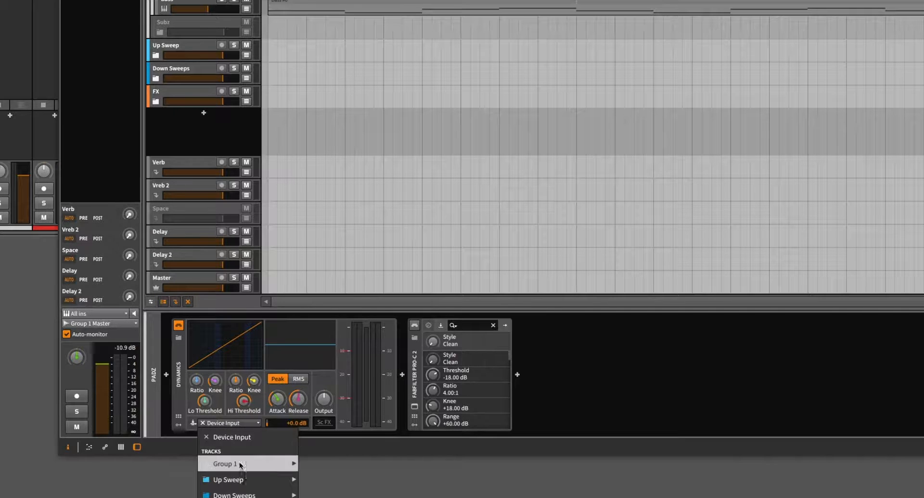
{"action": "mouse_move", "coordinate": [250, 465]}
{"action": "mouse_move", "coordinate": [333, 470]}
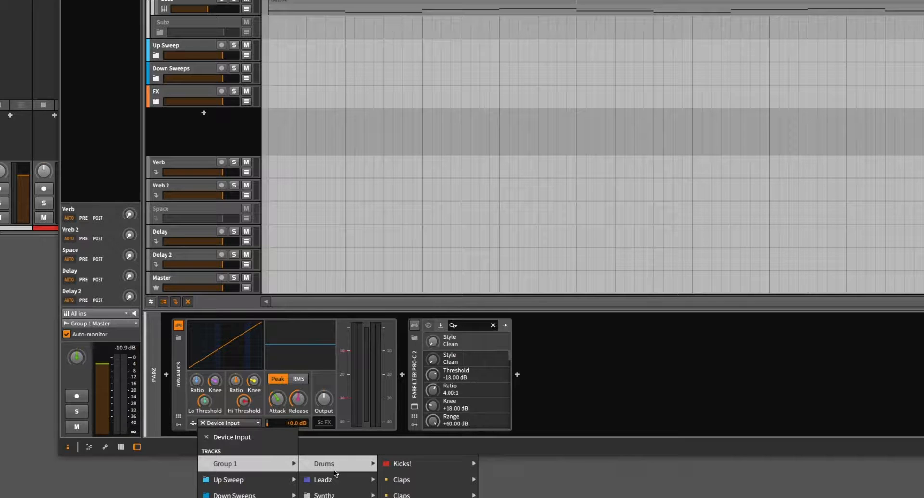
{"action": "mouse_move", "coordinate": [443, 471]}
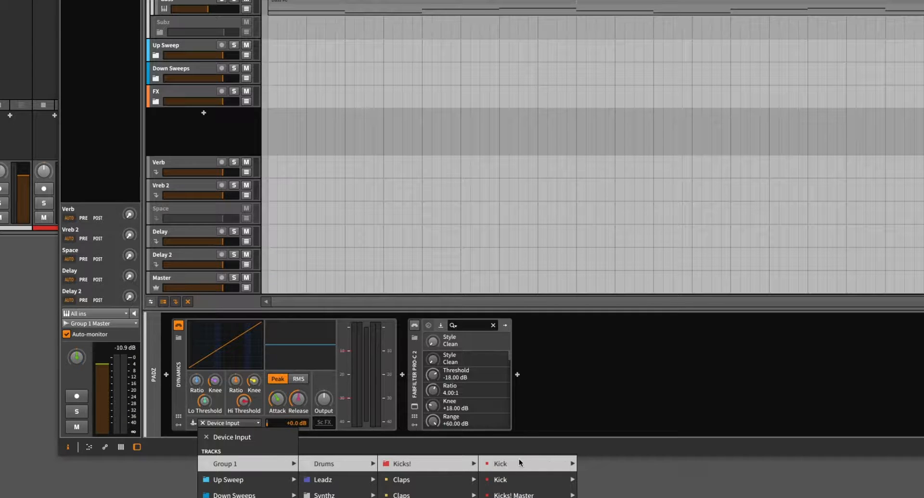
{"action": "mouse_move", "coordinate": [518, 463]}
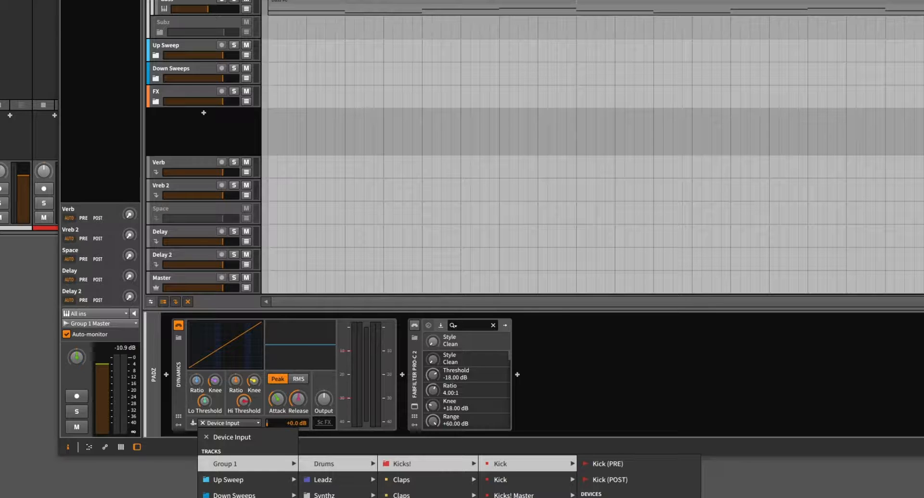
{"action": "left_click", "coordinate": [625, 479]}
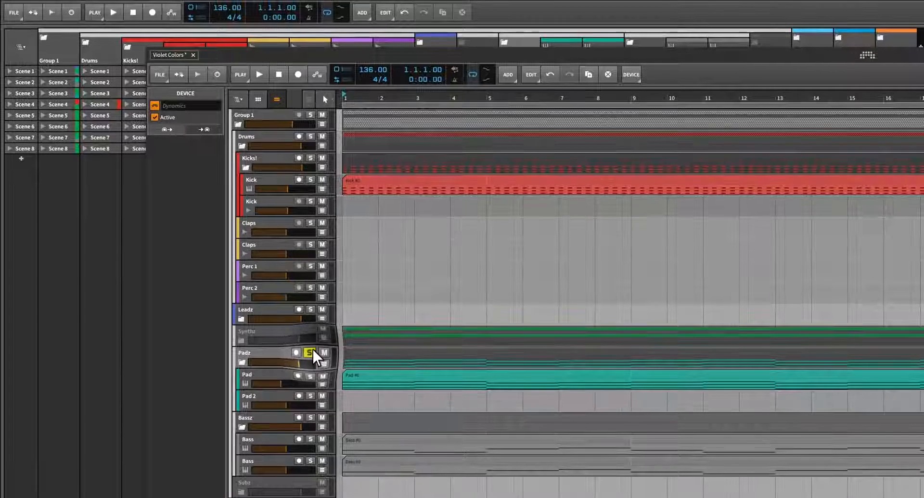
Step: Turn off solo on the Padz group, toggle the Bassz group's mute on and off, and select Padz again
{"action": "left_click", "coordinate": [311, 350]}
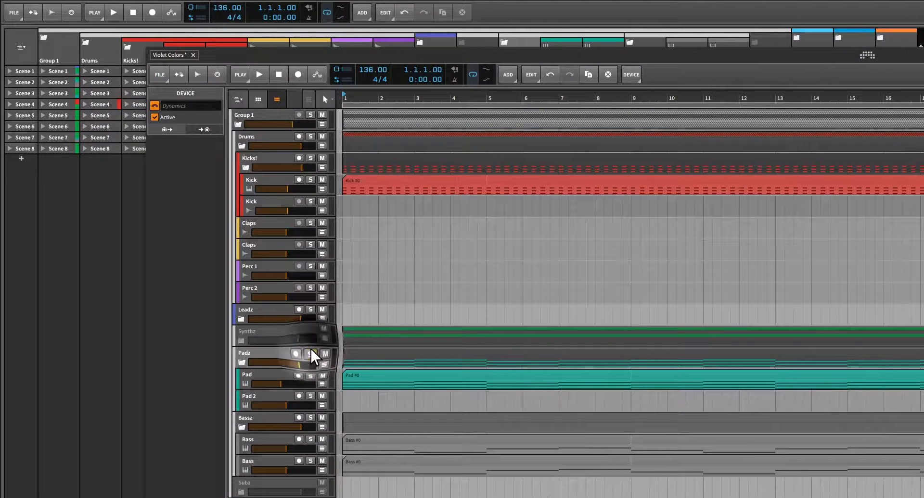
{"action": "left_click", "coordinate": [323, 417]}
{"action": "left_click", "coordinate": [322, 418]}
{"action": "left_click", "coordinate": [287, 360]}
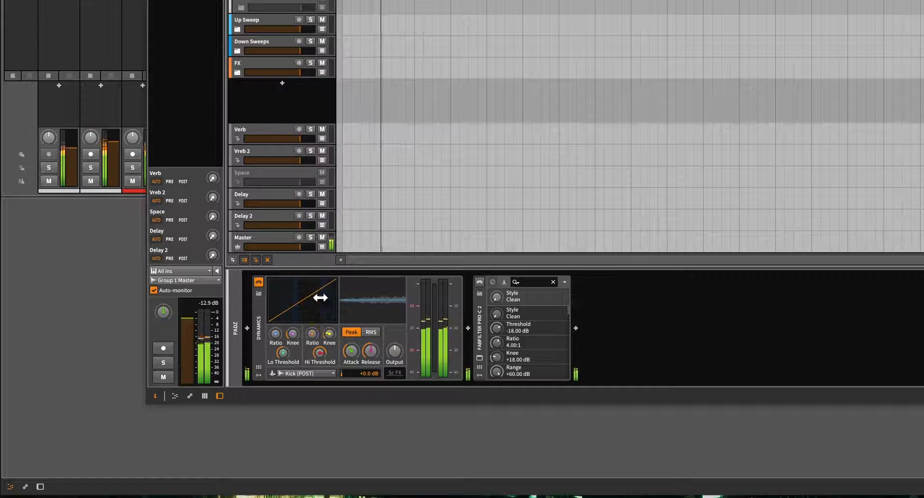
Step: Raise the high-stage ratio of the Dynamics device and reduce its high-stage knee for a sharper curve
{"action": "mouse_move", "coordinate": [349, 351]}
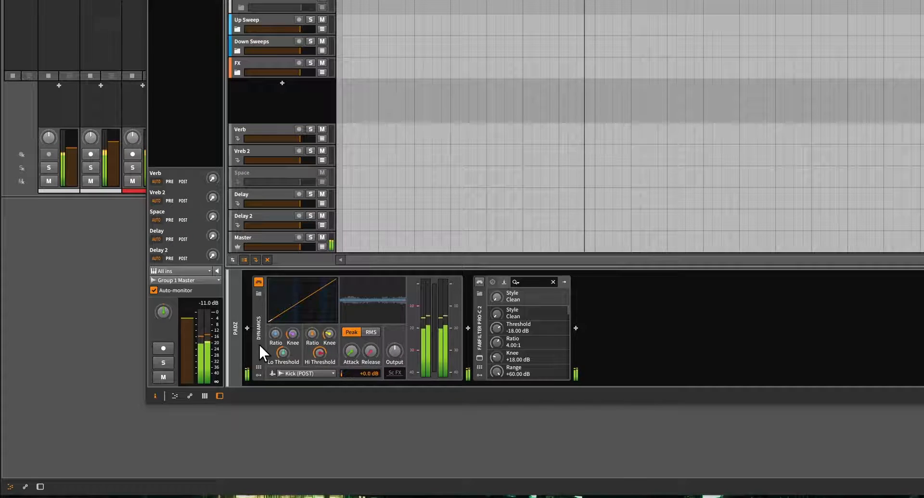
{"action": "mouse_move", "coordinate": [311, 334]}
{"action": "left_mouse_down"}
{"action": "mouse_move", "coordinate": [310, 342]}
{"action": "mouse_move", "coordinate": [310, 318]}
{"action": "left_mouse_up"}
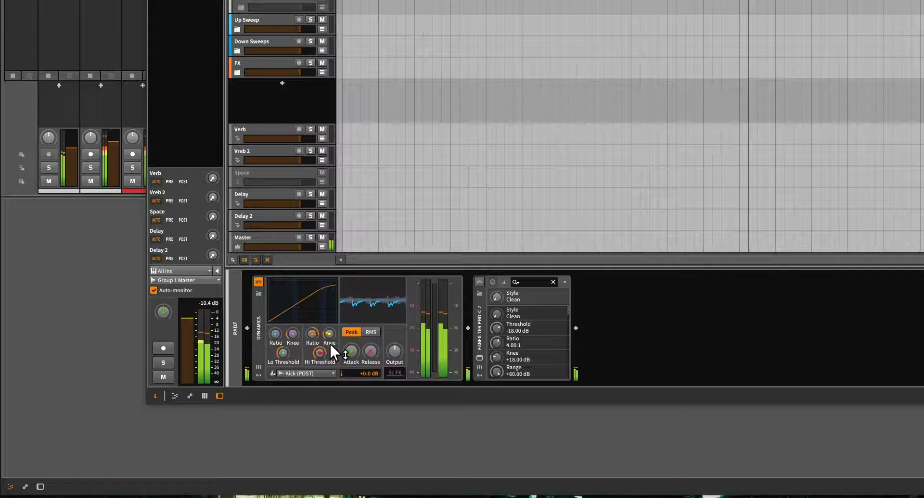
{"action": "left_click_drag", "start_coordinate": [328, 334], "coordinate": [325, 347]}
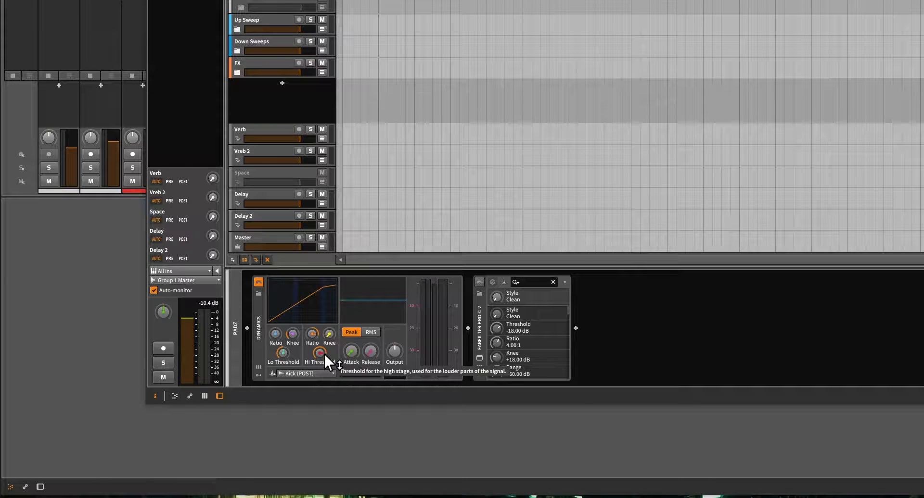
Step: Lower the Hi Threshold of the Dynamics device during playback and fine-tune its release
{"action": "key", "text": "space"}
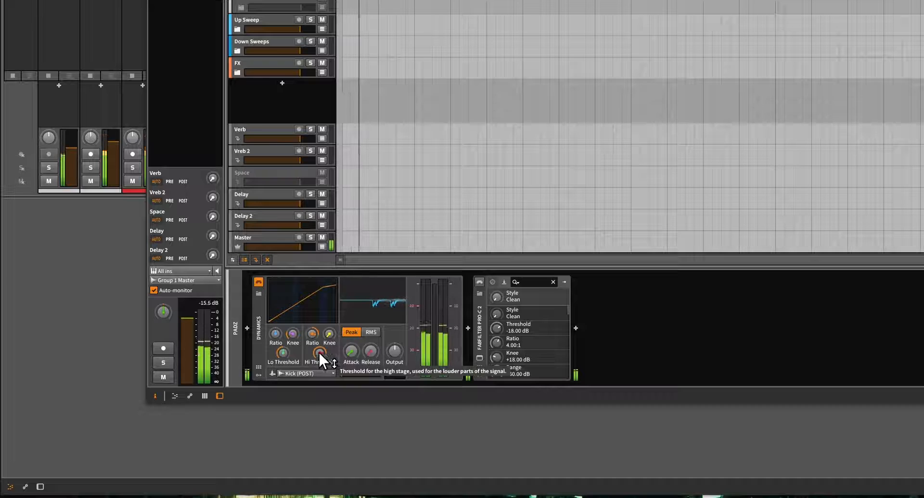
{"action": "left_click_drag", "start_coordinate": [319, 355], "coordinate": [319, 384]}
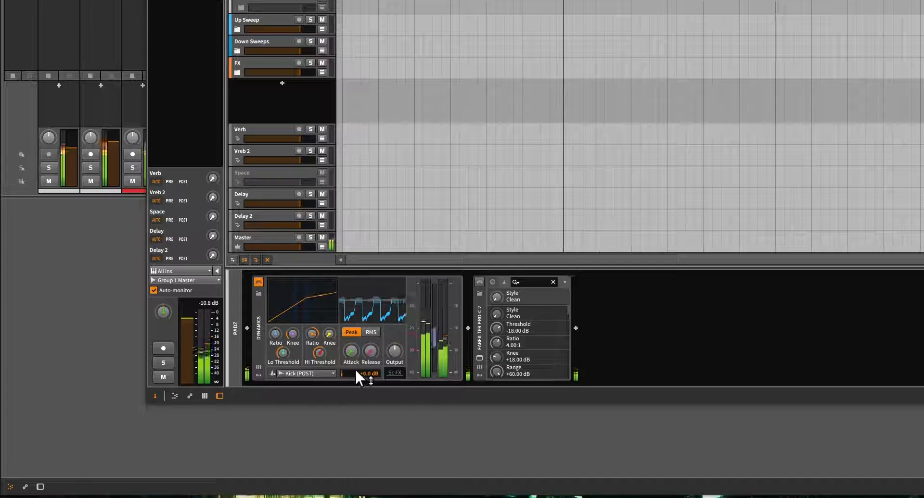
{"action": "mouse_move", "coordinate": [370, 354]}
{"action": "left_mouse_down"}
{"action": "mouse_move", "coordinate": [370, 338]}
{"action": "mouse_move", "coordinate": [368, 350]}
{"action": "left_mouse_up"}
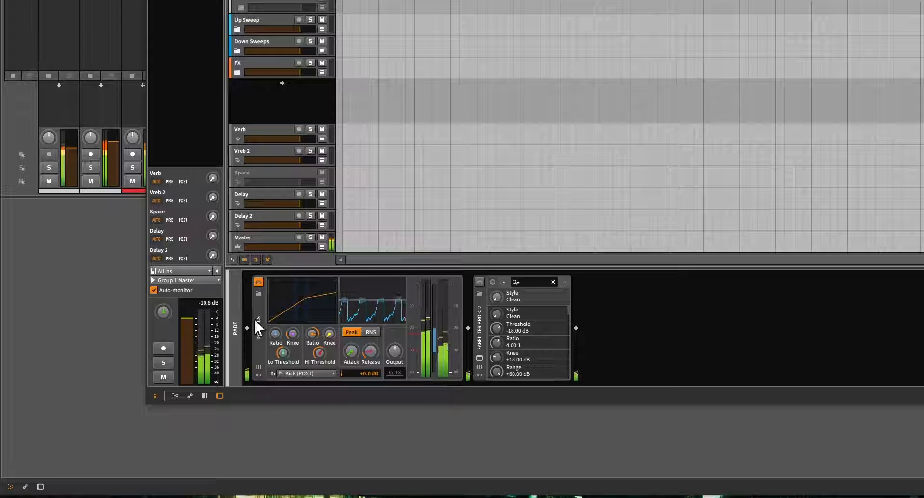
Step: Disable the Dynamics device, enable FabFilter Pro-C 2 on the Padz group and open its plug-in window
{"action": "left_click", "coordinate": [258, 282]}
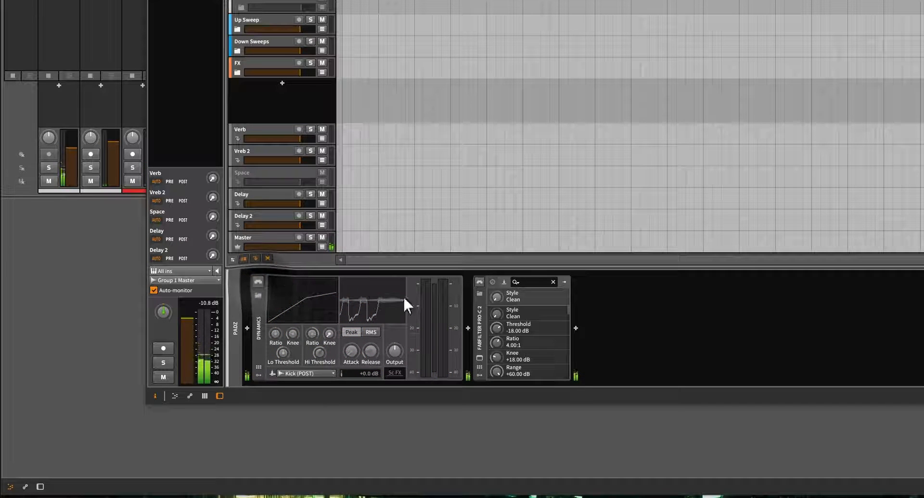
{"action": "left_click", "coordinate": [479, 282]}
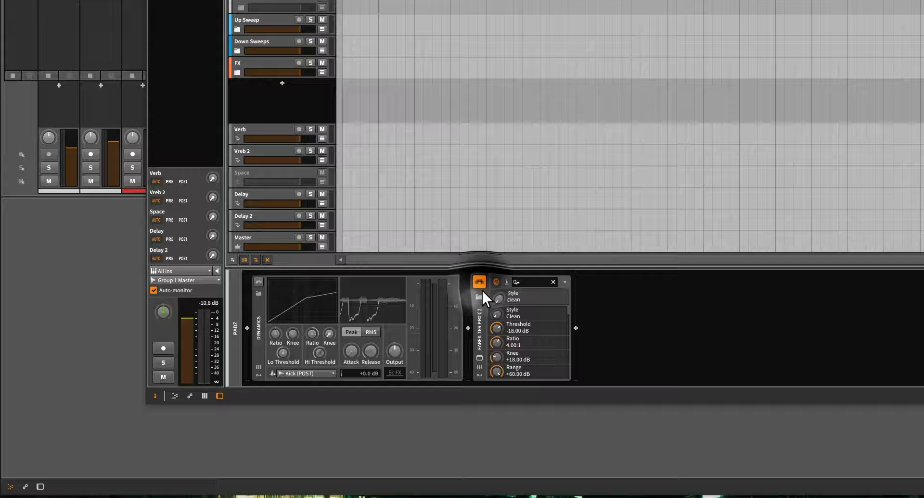
{"action": "left_click", "coordinate": [479, 357]}
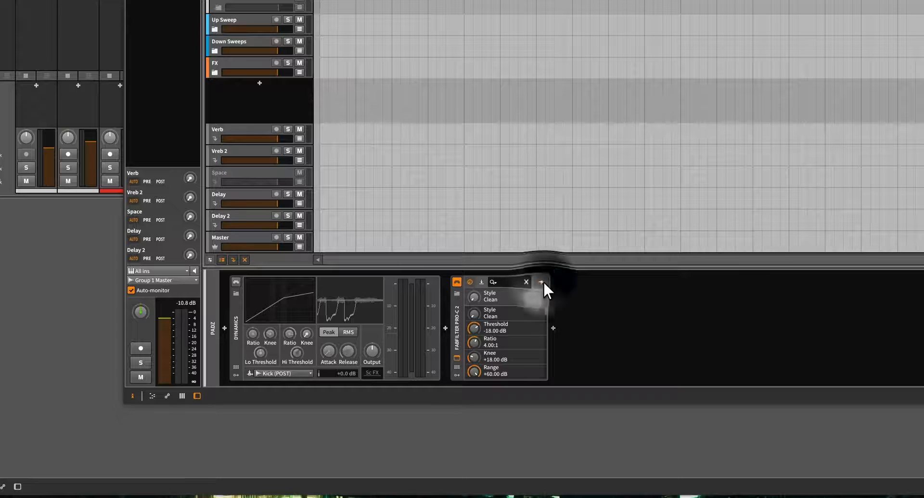
Step: Set the sidechain input of FabFilter Pro-C 2 to Kick (POST) from the Kicks! group inside Drums
{"action": "left_click", "coordinate": [480, 281]}
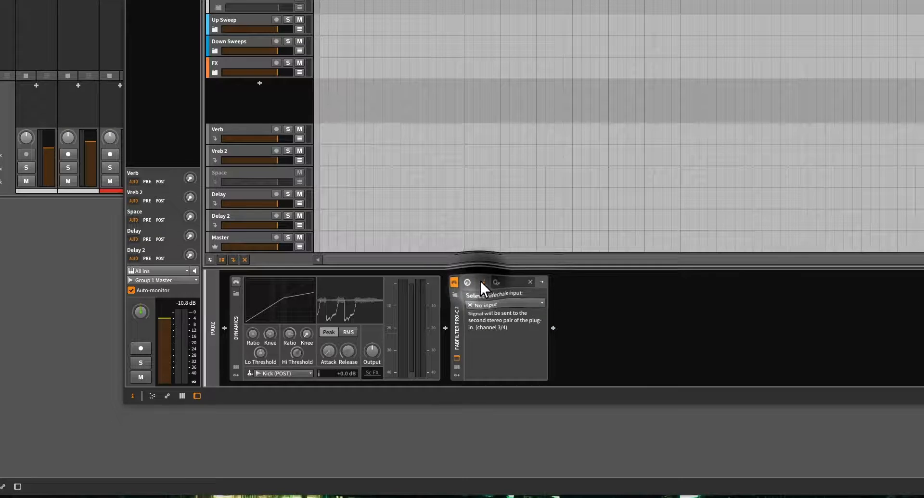
{"action": "left_click", "coordinate": [503, 302]}
{"action": "mouse_move", "coordinate": [505, 345]}
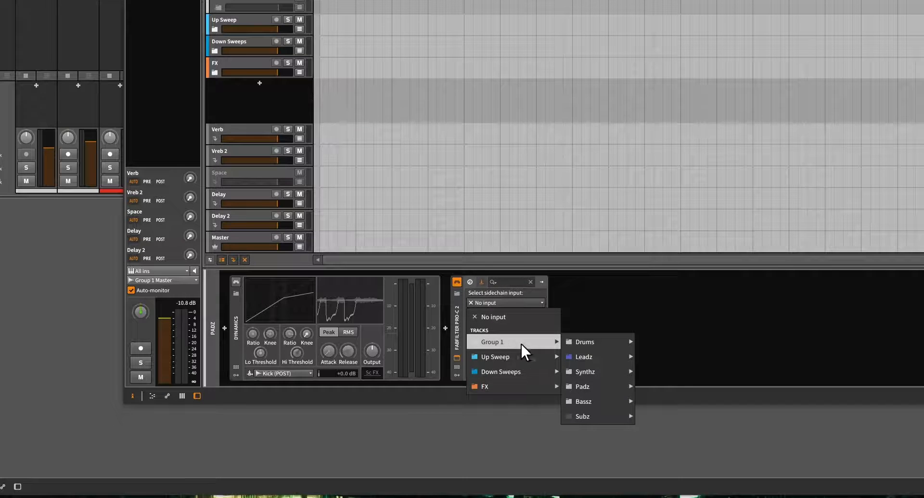
{"action": "mouse_move", "coordinate": [585, 342]}
{"action": "mouse_move", "coordinate": [673, 341]}
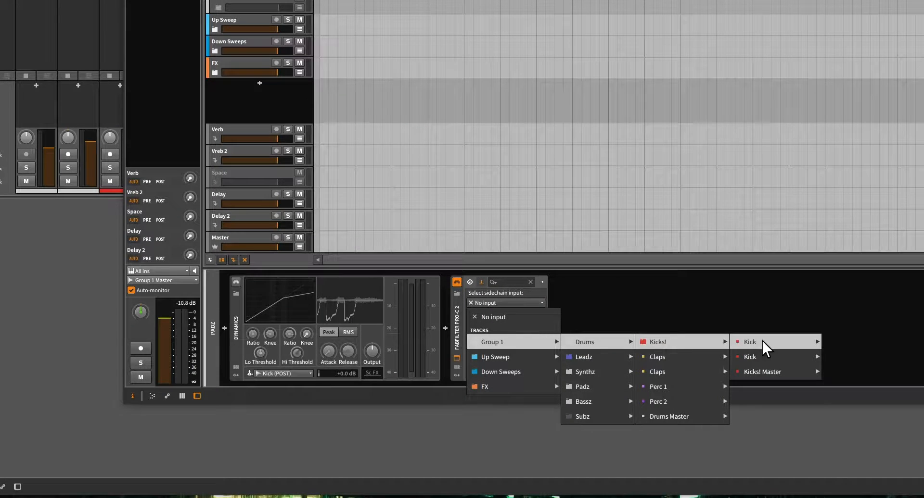
{"action": "mouse_move", "coordinate": [763, 342]}
{"action": "left_click", "coordinate": [852, 354]}
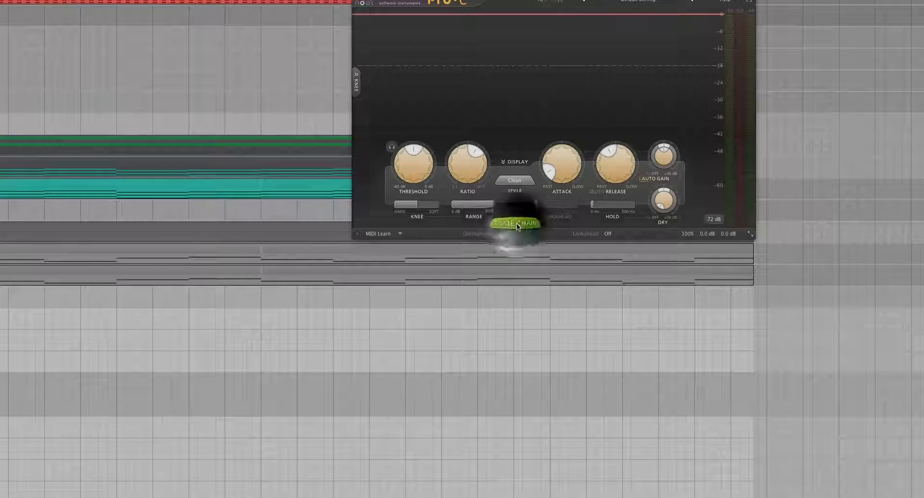
Step: Expand the side chain section of Pro-C 2 and open its Side Chain Level value for editing
{"action": "left_click", "coordinate": [514, 224]}
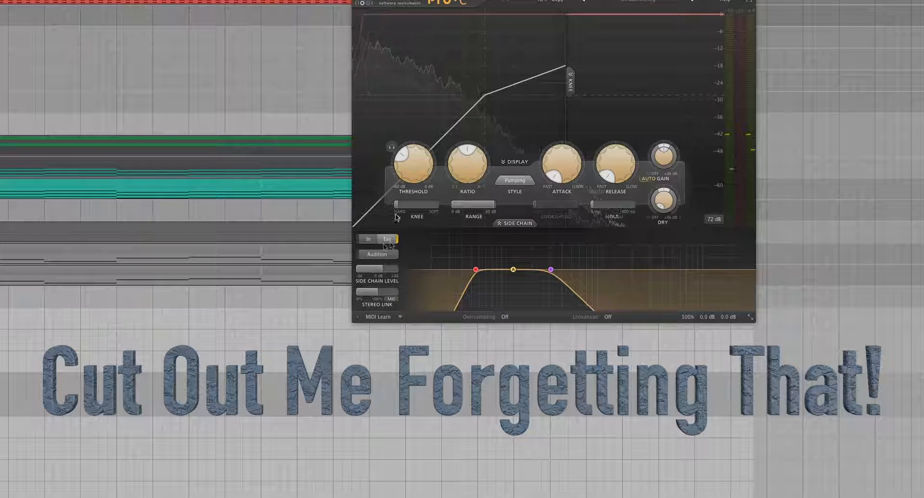
{"action": "mouse_move", "coordinate": [383, 271]}
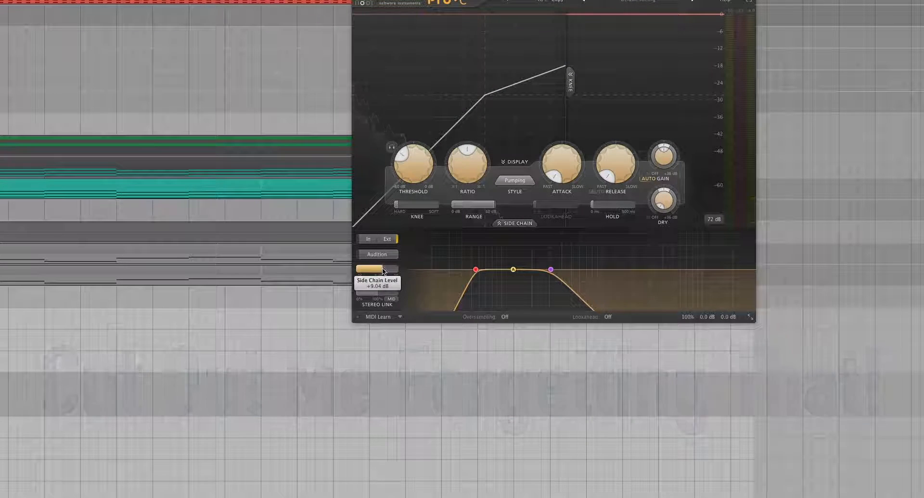
{"action": "double_click", "coordinate": [382, 270]}
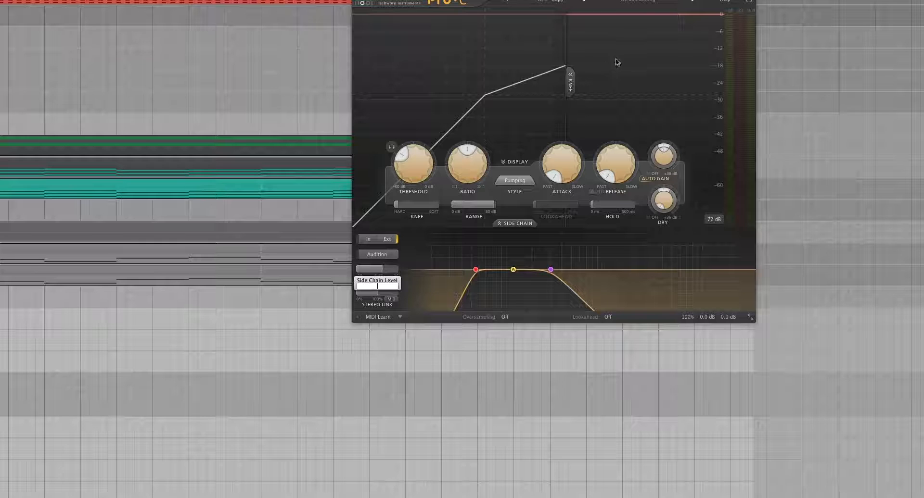
Step: Hide the knee display and set the side chain high-cut filter to about 254 Hz with a 48 dB/oct slope
{"action": "left_click", "coordinate": [571, 81]}
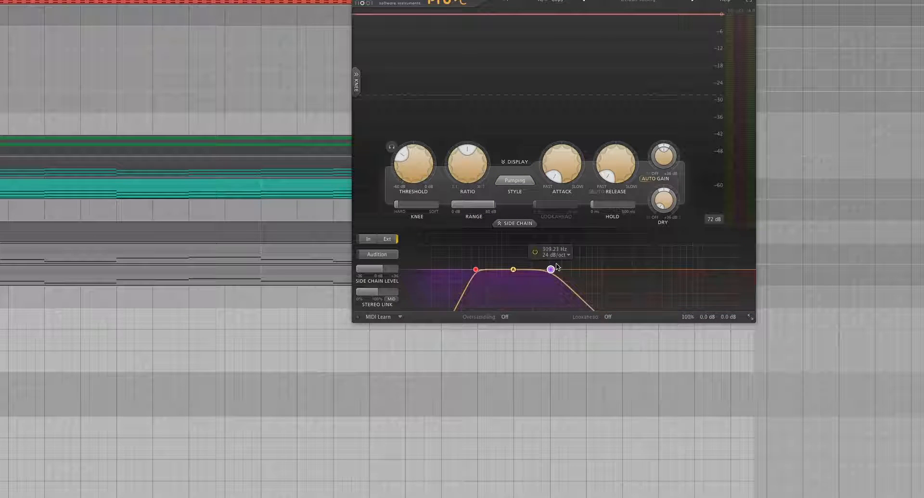
{"action": "left_click_drag", "start_coordinate": [553, 271], "coordinate": [543, 272]}
{"action": "left_click", "coordinate": [548, 254]}
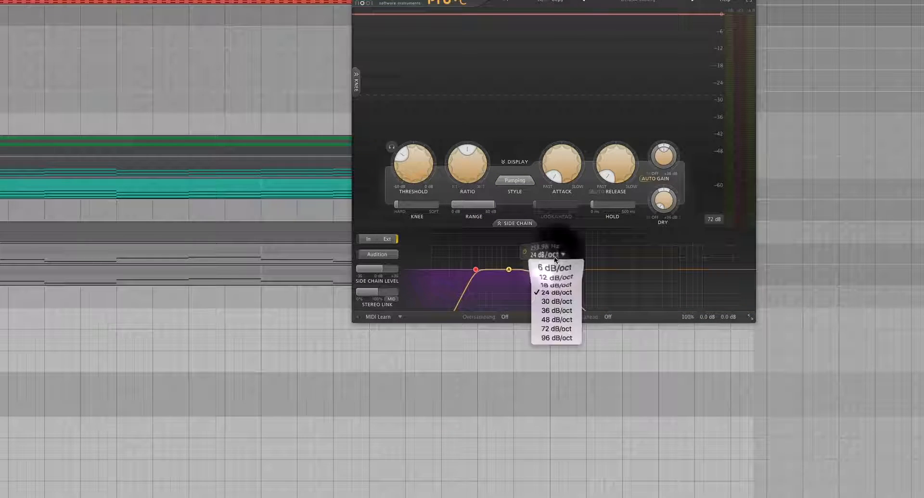
{"action": "left_click", "coordinate": [549, 311]}
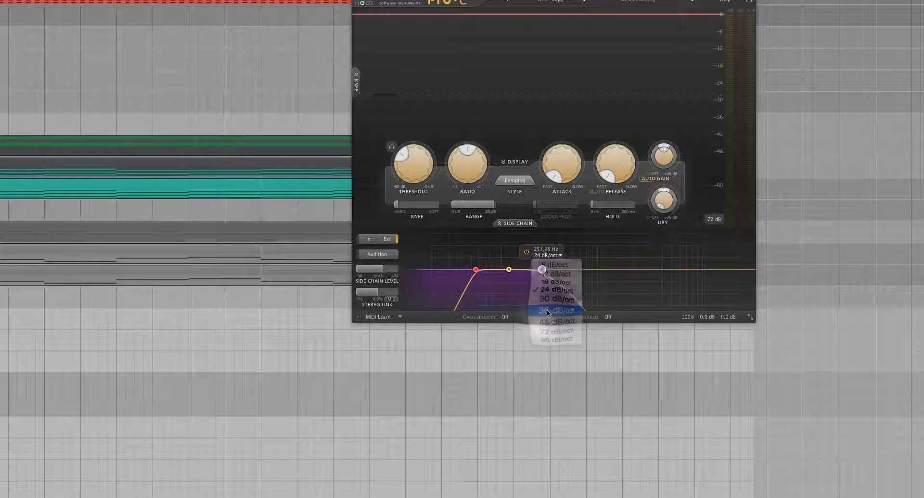
{"action": "left_click", "coordinate": [546, 255]}
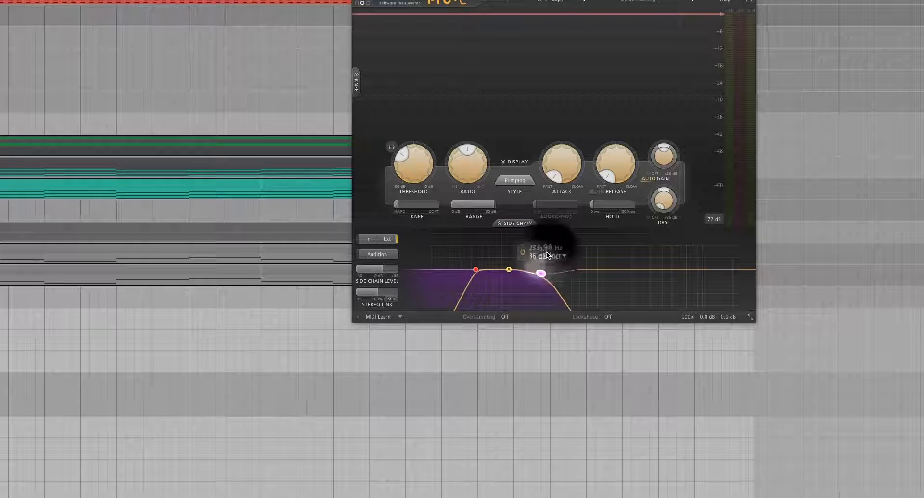
{"action": "left_click", "coordinate": [547, 321]}
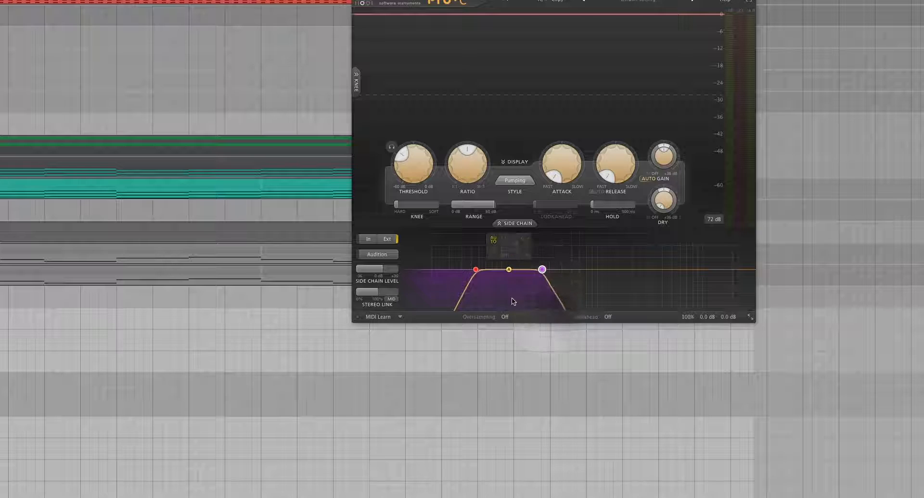
Step: Lower the side chain low-cut filter's frequency during playback and set its slope to 96 dB/oct
{"action": "key", "text": "space"}
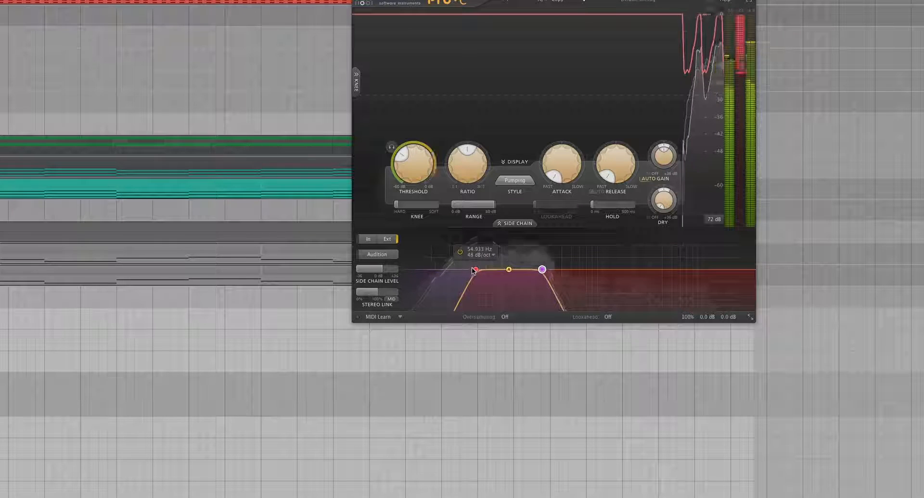
{"action": "mouse_move", "coordinate": [462, 269]}
{"action": "left_mouse_down"}
{"action": "mouse_move", "coordinate": [441, 269]}
{"action": "mouse_move", "coordinate": [456, 270]}
{"action": "left_mouse_up"}
{"action": "left_click", "coordinate": [462, 255]}
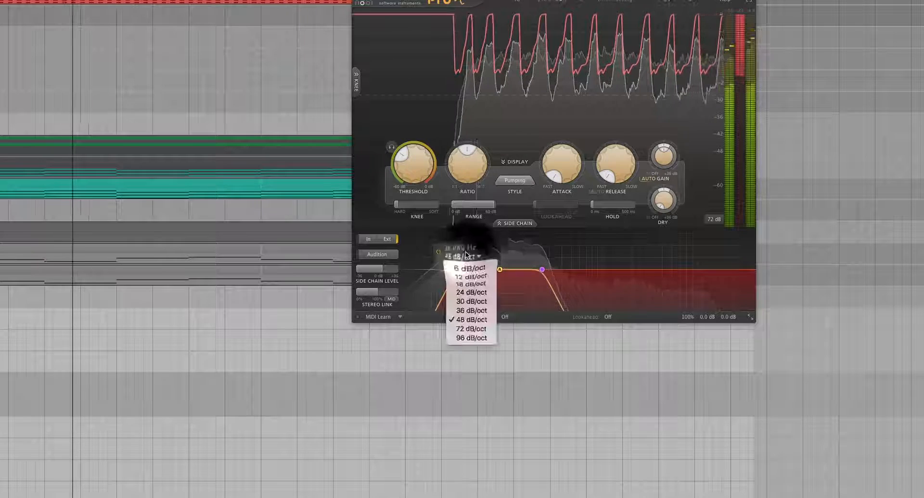
{"action": "left_click", "coordinate": [469, 339]}
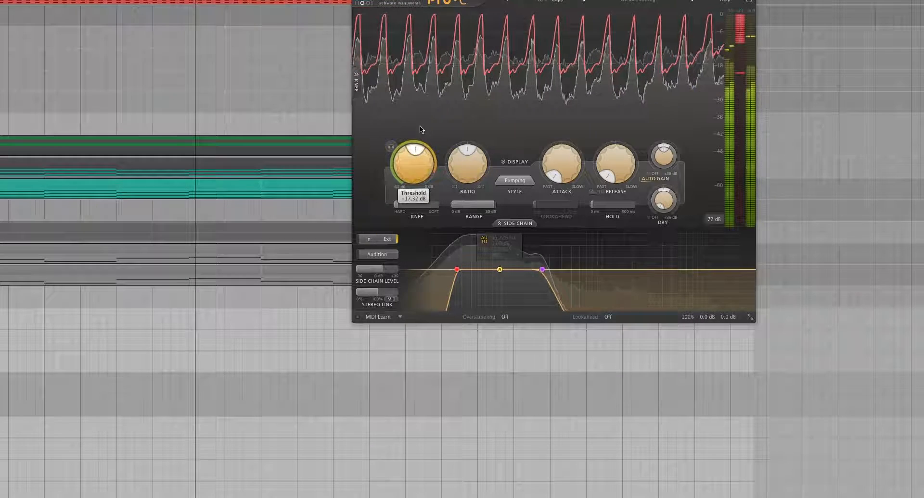
Step: Rebalance the Pro-C 2 compression by lowering the ratio and threshold and lengthening the release
{"action": "left_click_drag", "start_coordinate": [456, 159], "coordinate": [539, 150]}
{"action": "left_click_drag", "start_coordinate": [608, 166], "coordinate": [608, 141]}
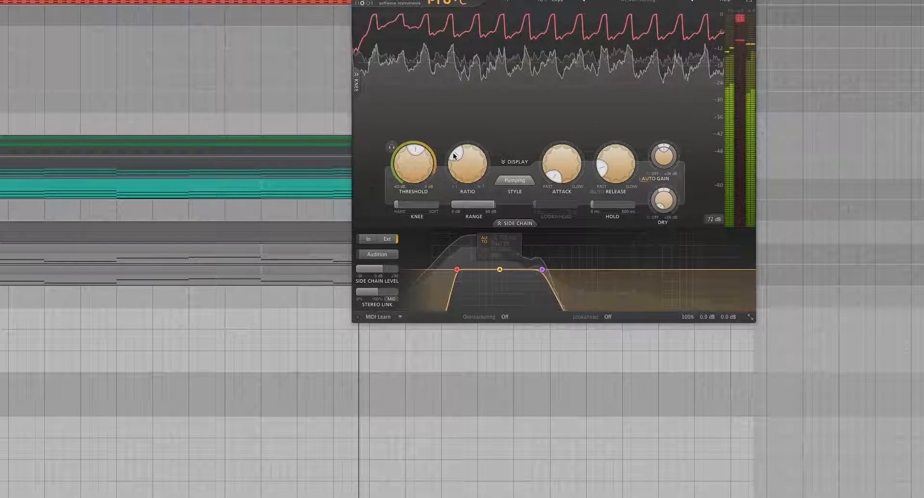
{"action": "left_click_drag", "start_coordinate": [401, 163], "coordinate": [391, 178]}
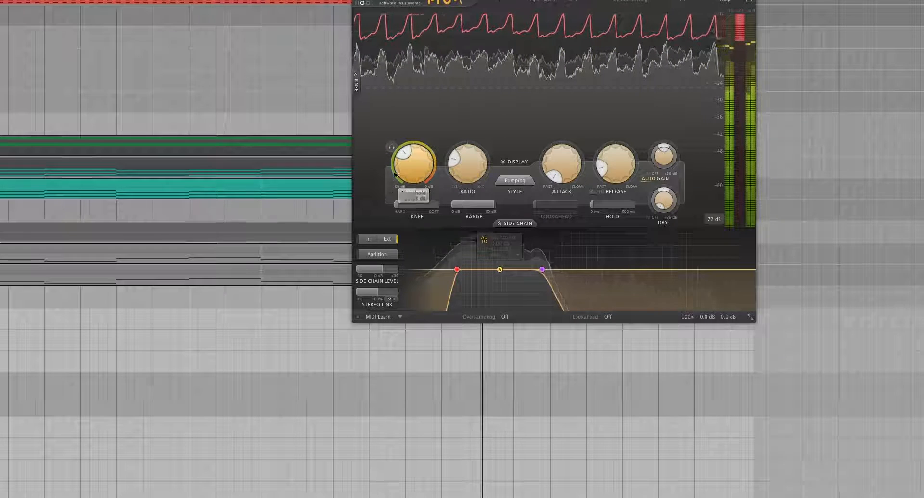
Step: Lower the Pro-C 2 threshold to about -27.6 dB and set the ratio to about 1.37:1 during playback
{"action": "left_click_drag", "start_coordinate": [399, 147], "coordinate": [406, 158]}
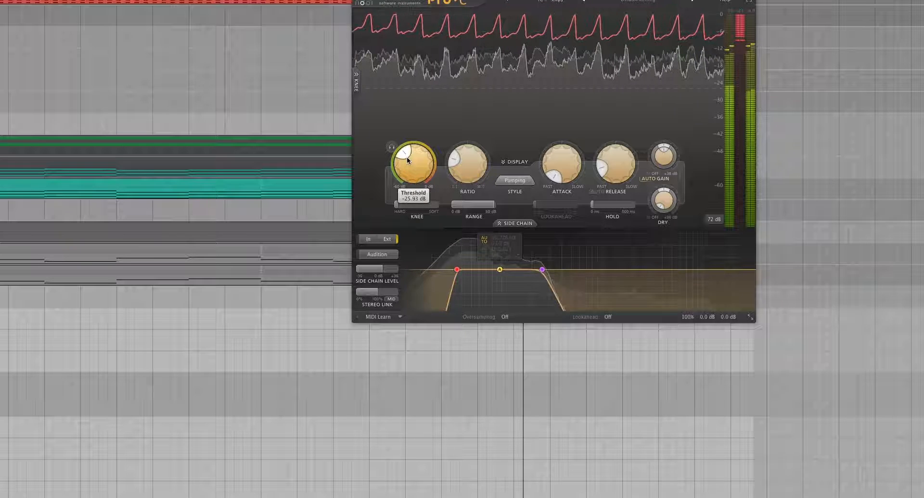
{"action": "mouse_move", "coordinate": [406, 157]}
{"action": "left_mouse_down"}
{"action": "mouse_move", "coordinate": [398, 170]}
{"action": "mouse_move", "coordinate": [402, 150]}
{"action": "mouse_move", "coordinate": [399, 162]}
{"action": "left_mouse_up"}
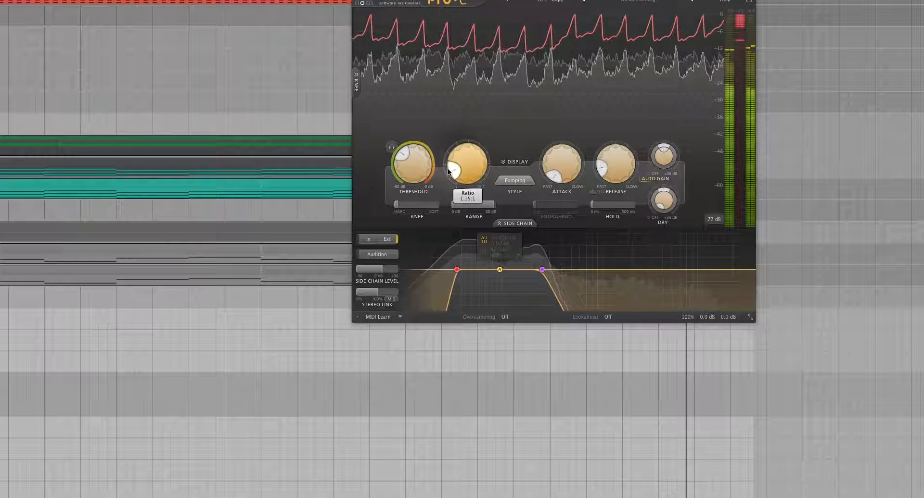
{"action": "left_click_drag", "start_coordinate": [449, 151], "coordinate": [447, 155]}
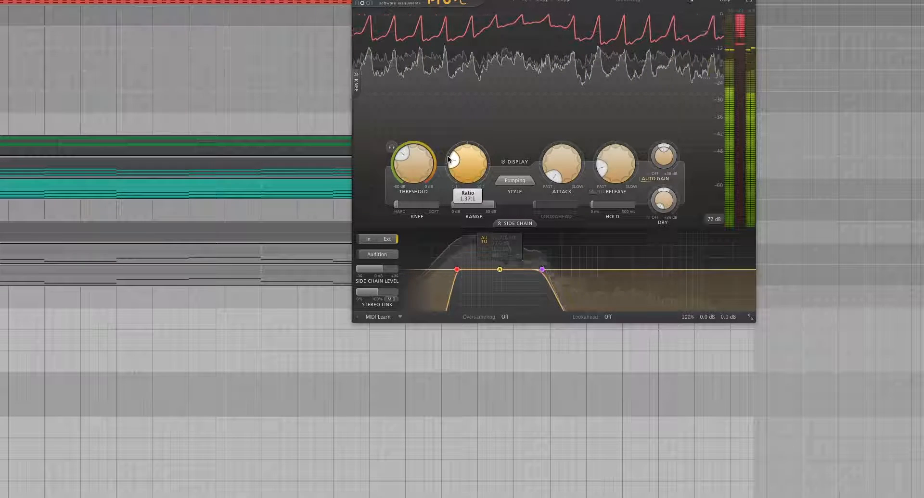
Step: Lower the side chain high-cut filter's frequency and try the Clean compression style before choosing Punch
{"action": "left_click_drag", "start_coordinate": [542, 270], "coordinate": [503, 271]}
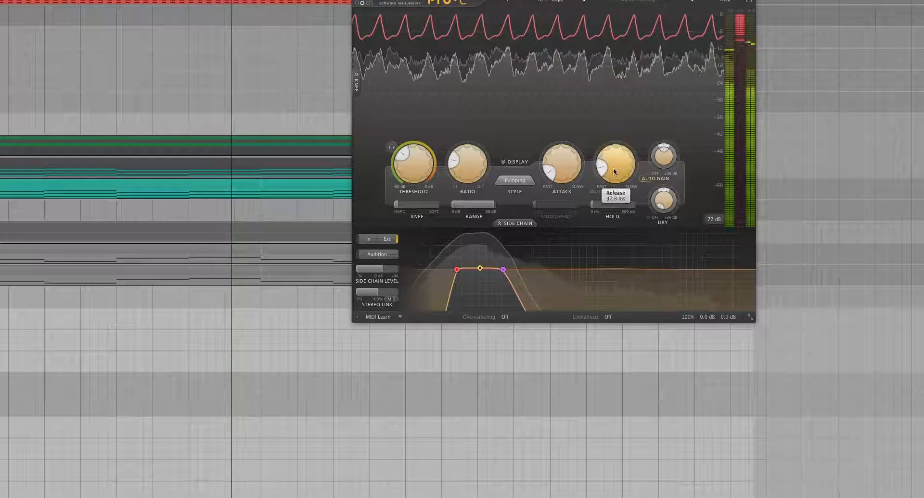
{"action": "left_click", "coordinate": [516, 180]}
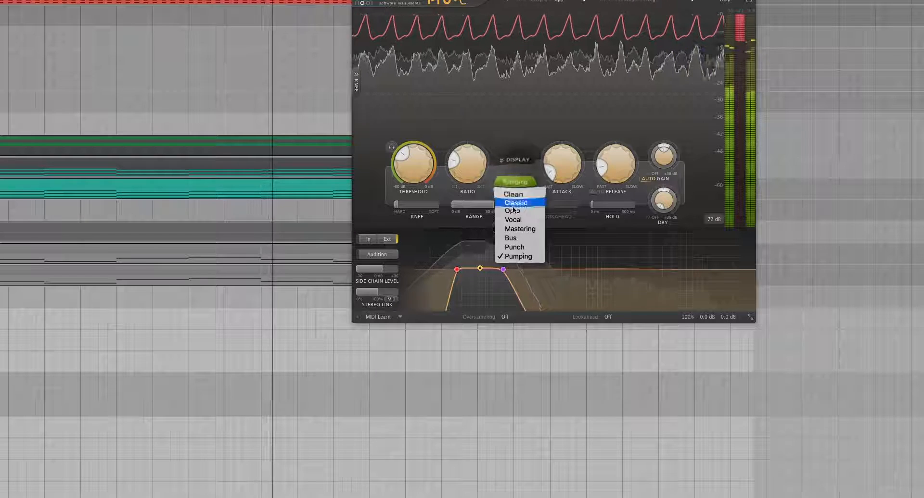
{"action": "left_click", "coordinate": [526, 193]}
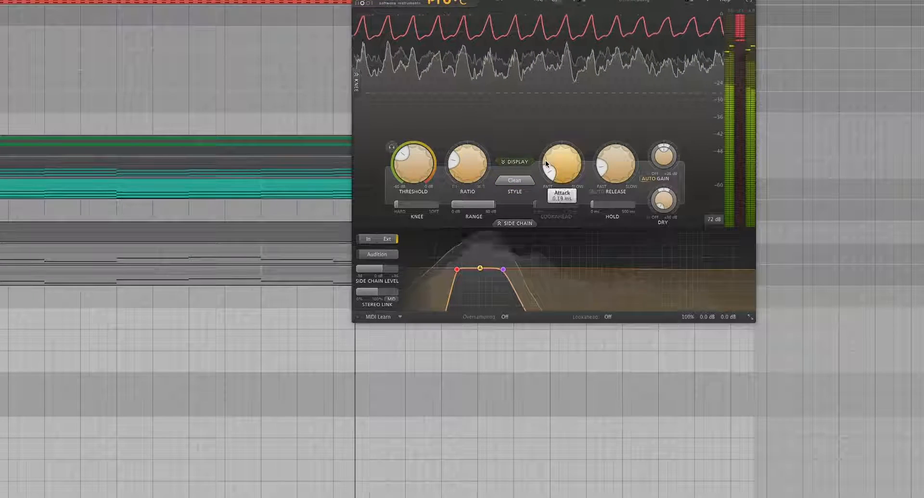
{"action": "left_click", "coordinate": [514, 180]}
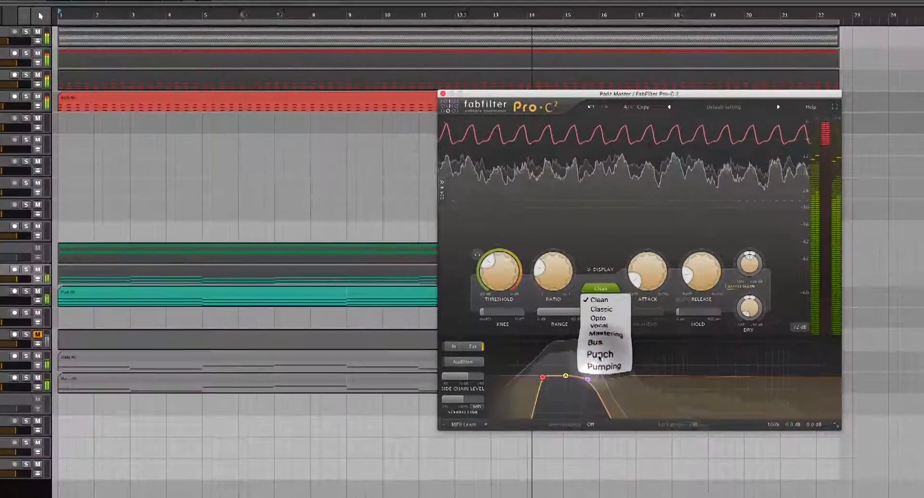
{"action": "left_click", "coordinate": [513, 247]}
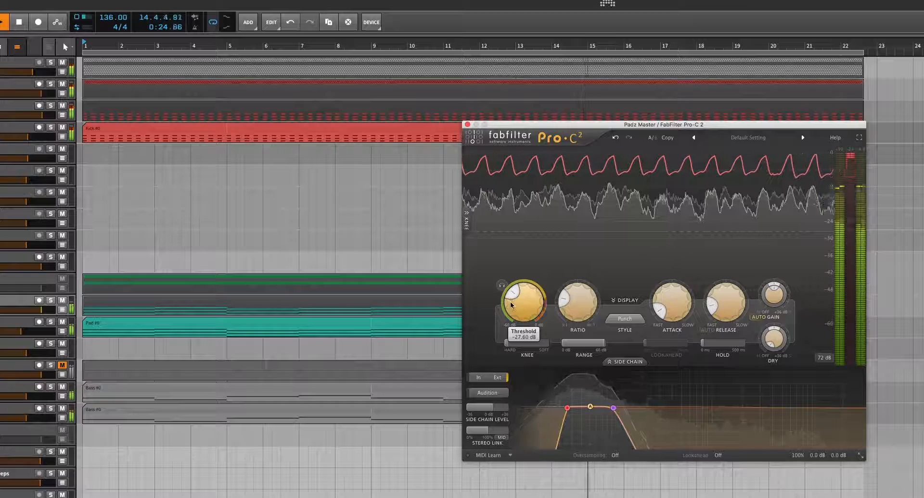
Step: Audition the signal that triggers the threshold and close the Pro-C 2 window
{"action": "left_click", "coordinate": [500, 286]}
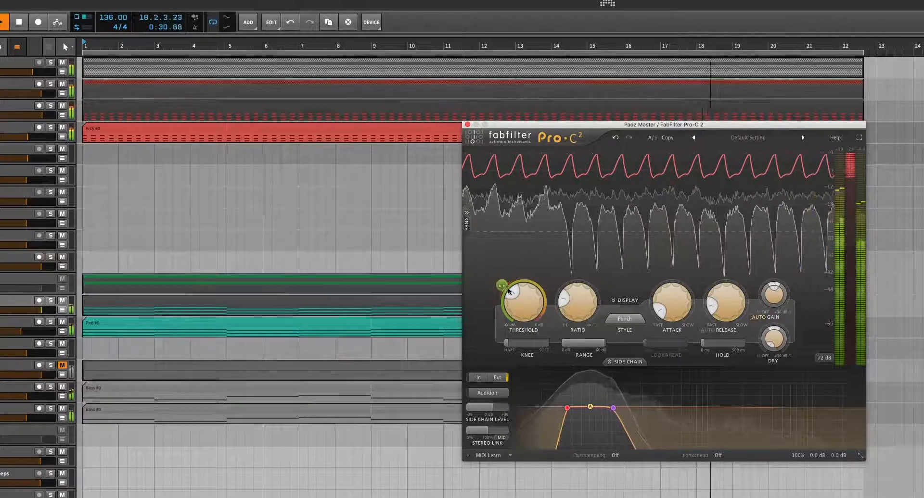
{"action": "mouse_move", "coordinate": [504, 312]}
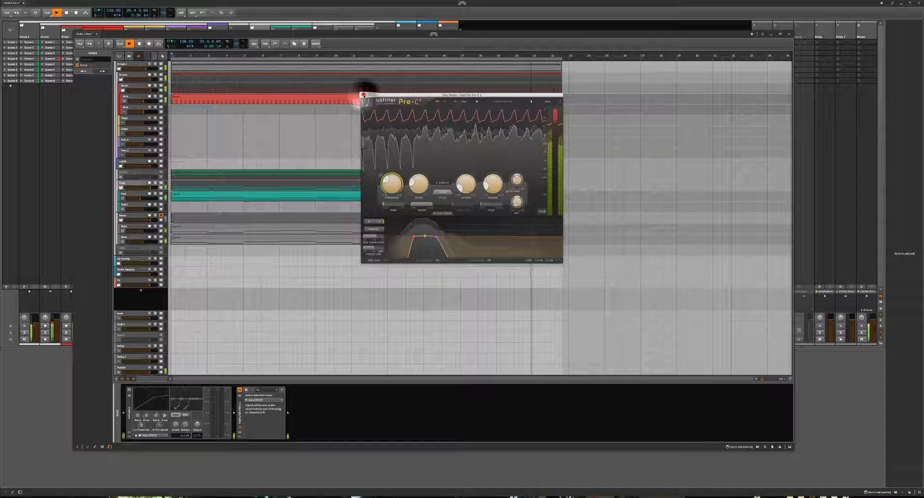
{"action": "left_click", "coordinate": [466, 124]}
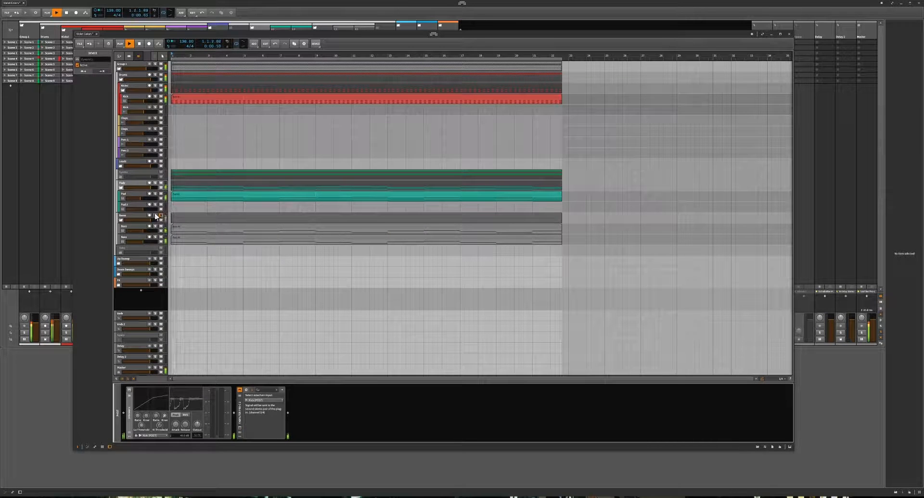
Step: Select the Bassz group and adjust the high ratio of its Dynamics device for stronger kick-triggered compression
{"action": "left_click", "coordinate": [131, 216]}
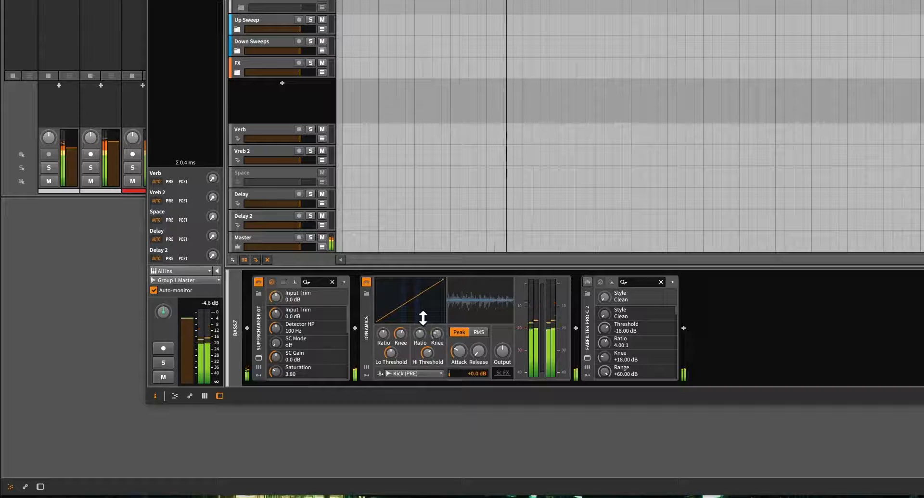
{"action": "left_click_drag", "start_coordinate": [420, 330], "coordinate": [420, 345]}
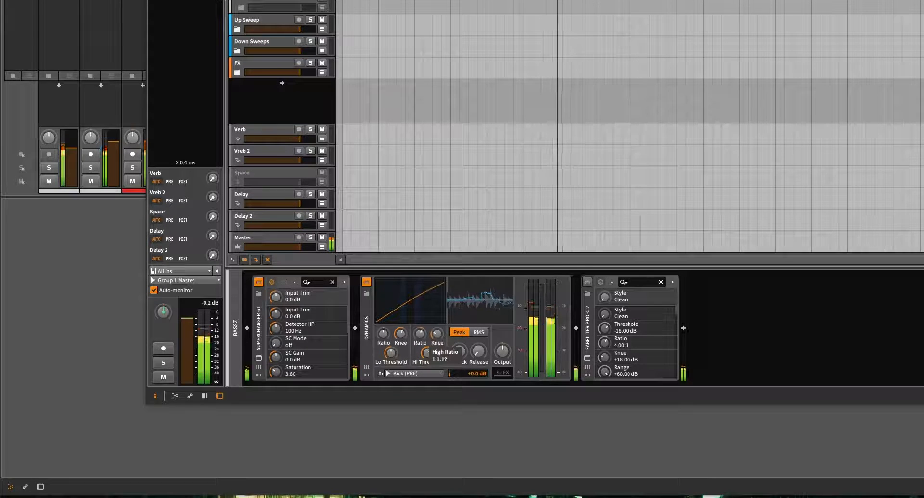
{"action": "left_click_drag", "start_coordinate": [419, 334], "coordinate": [421, 344]}
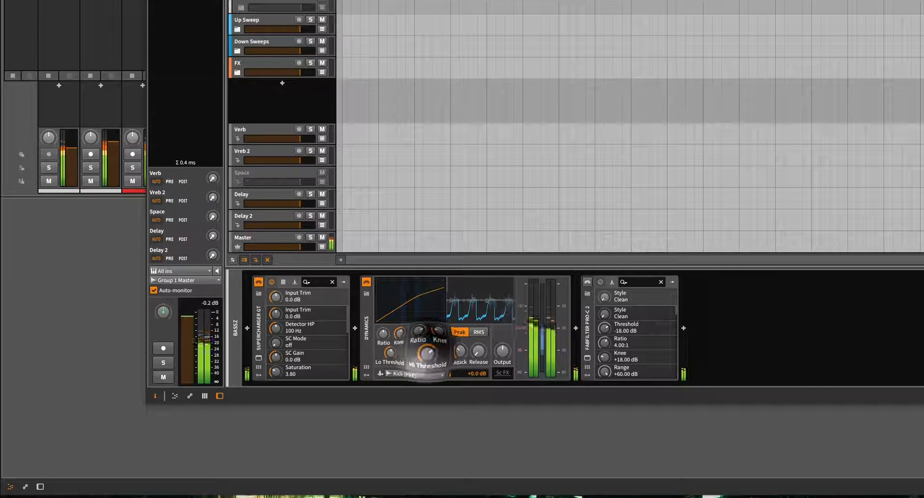
Step: Adjust the Bassz Dynamics high threshold, set its high knee to about 0.2 dB, and stop playback
{"action": "mouse_move", "coordinate": [427, 353]}
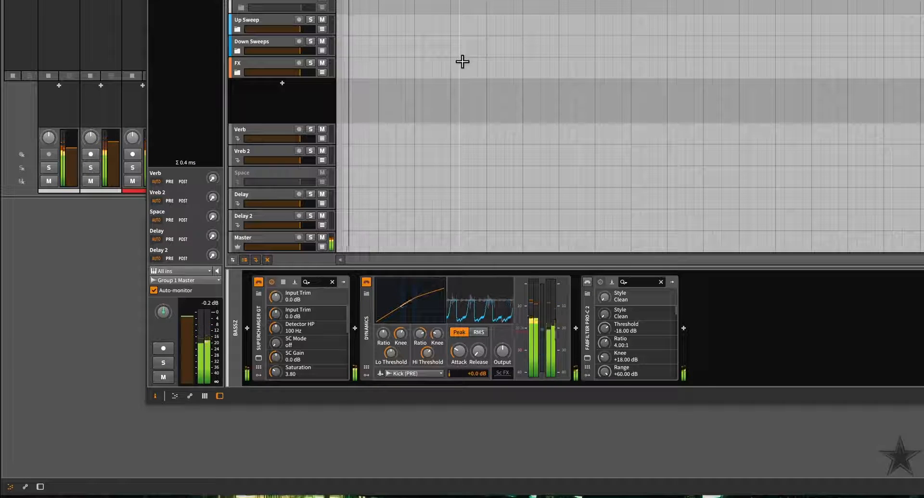
{"action": "mouse_move", "coordinate": [427, 355]}
{"action": "left_mouse_down"}
{"action": "mouse_move", "coordinate": [427, 377]}
{"action": "mouse_move", "coordinate": [425, 356]}
{"action": "mouse_move", "coordinate": [437, 347]}
{"action": "left_mouse_up"}
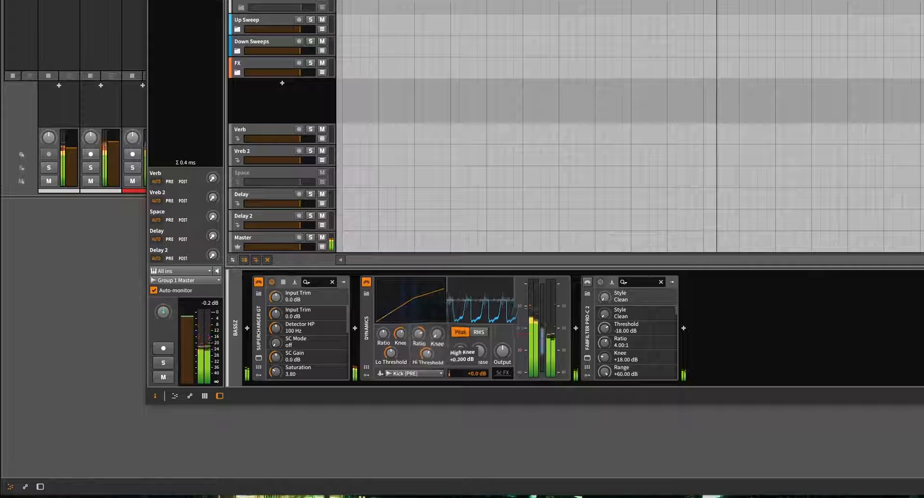
{"action": "left_click_drag", "start_coordinate": [426, 365], "coordinate": [424, 355]}
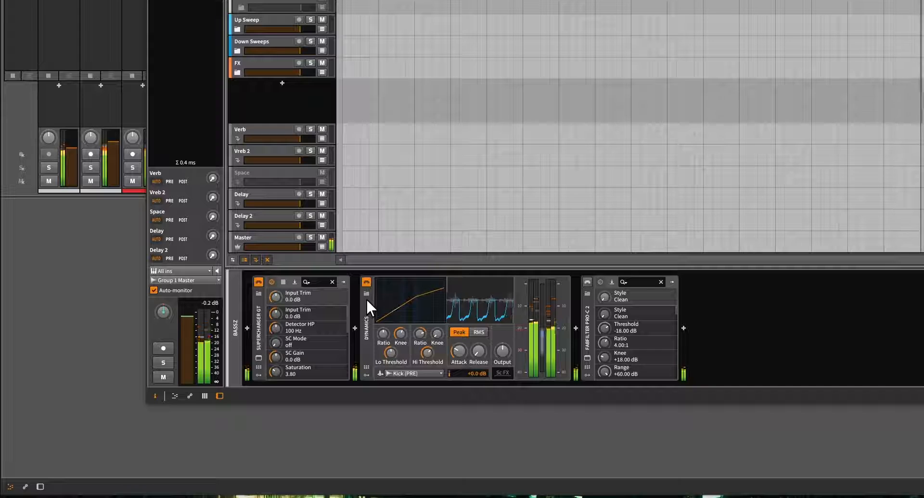
{"action": "key", "text": "space"}
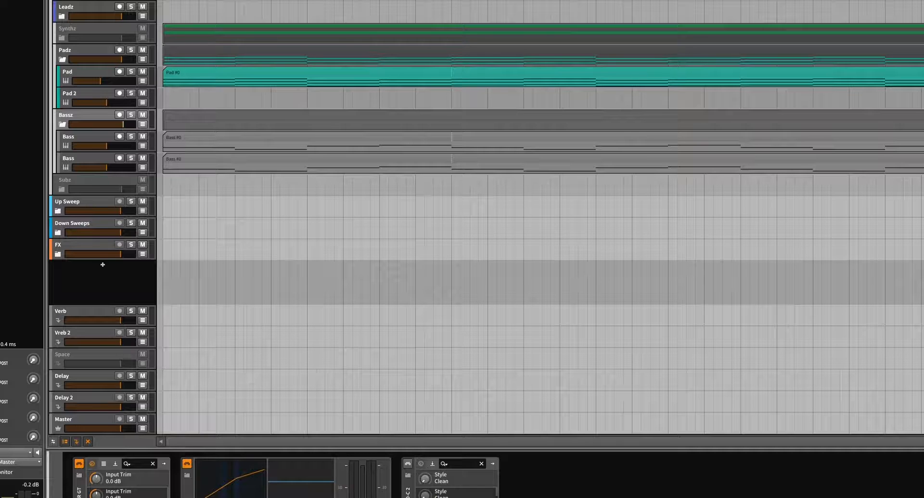
Step: Select the Padz group and reopen its Pro-C 2 window, placing it over the arrangement
{"action": "left_click", "coordinate": [80, 49]}
{"action": "double_click", "coordinate": [300, 493]}
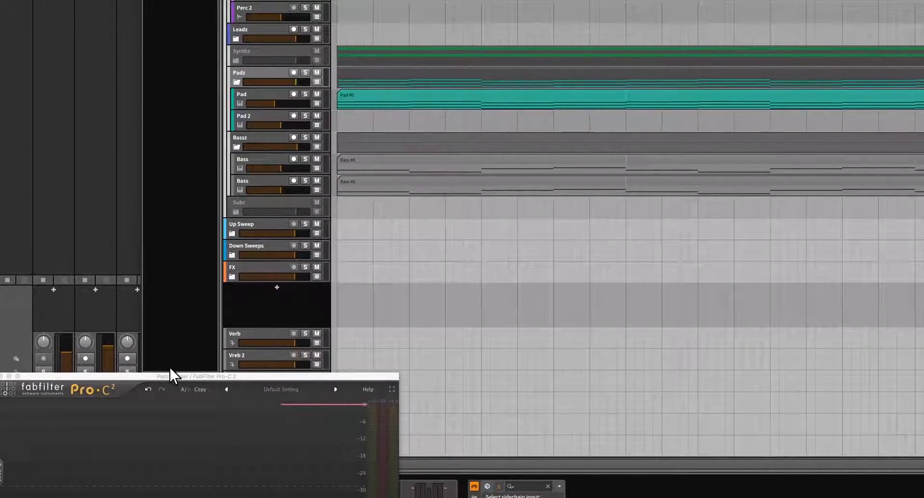
{"action": "left_click_drag", "start_coordinate": [164, 376], "coordinate": [700, 124]}
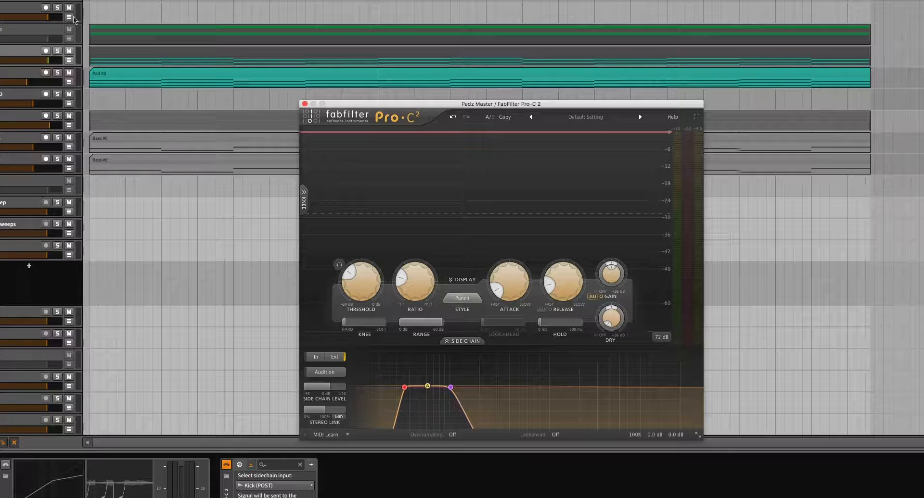
Step: Insert Bitwig's Chain container at the start of the Padz group's device chain
{"action": "left_click", "coordinate": [12, 54]}
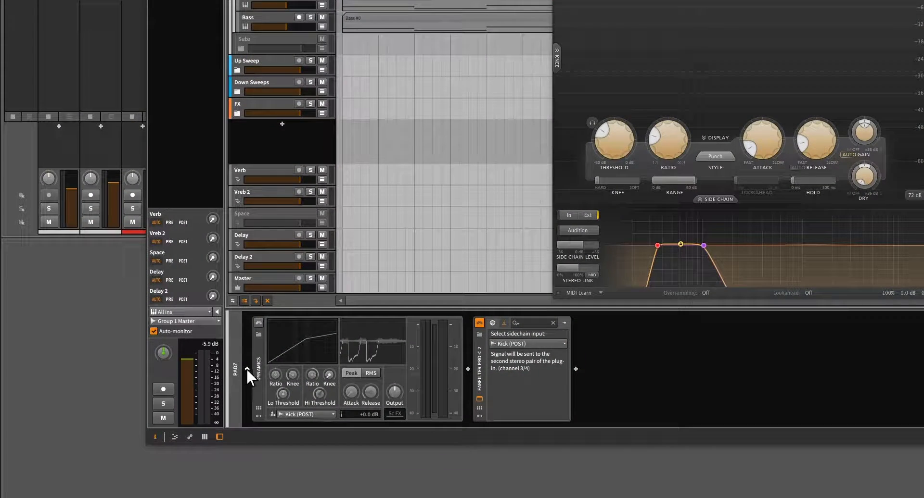
{"action": "left_click", "coordinate": [246, 369]}
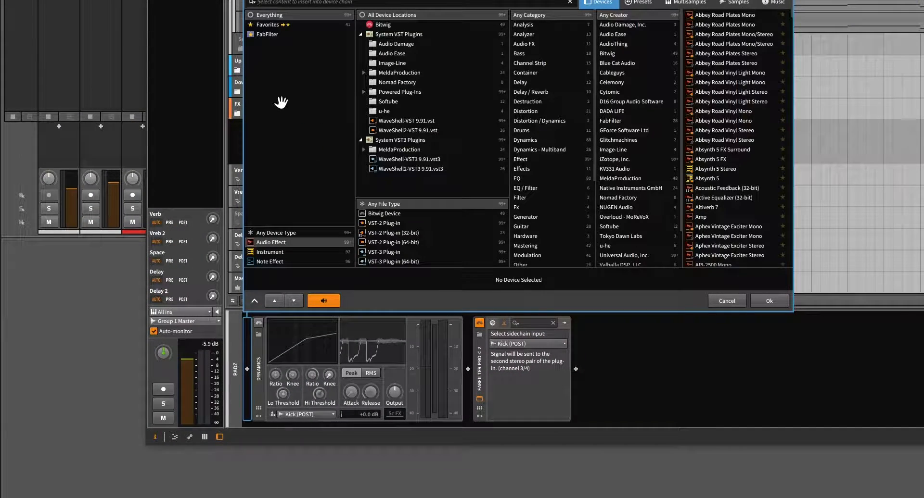
{"action": "left_click", "coordinate": [385, 23]}
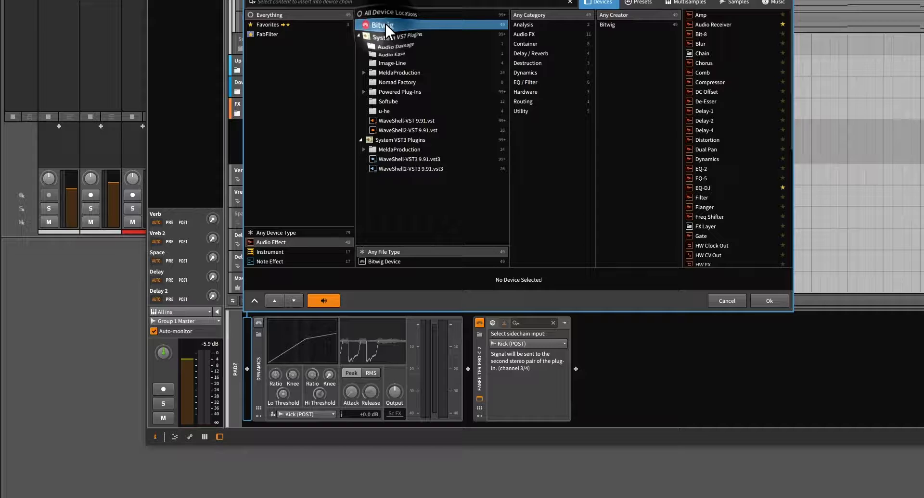
{"action": "left_click", "coordinate": [703, 50]}
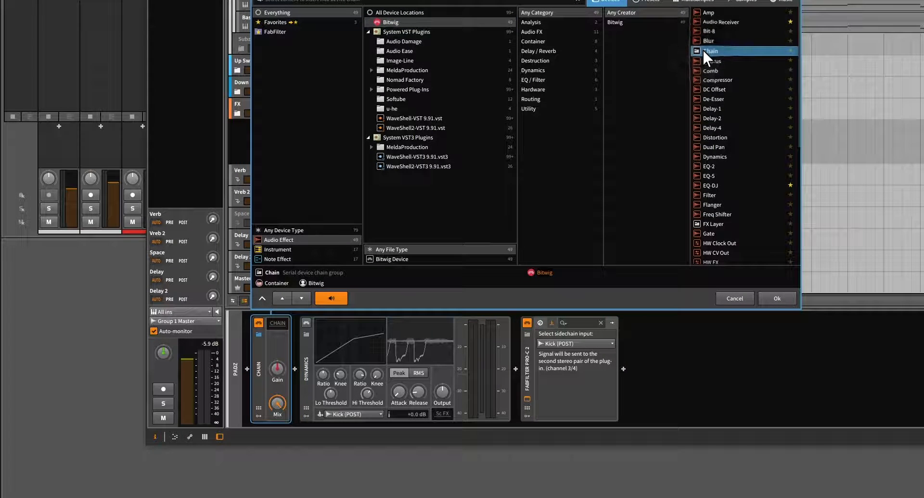
{"action": "double_click", "coordinate": [702, 50]}
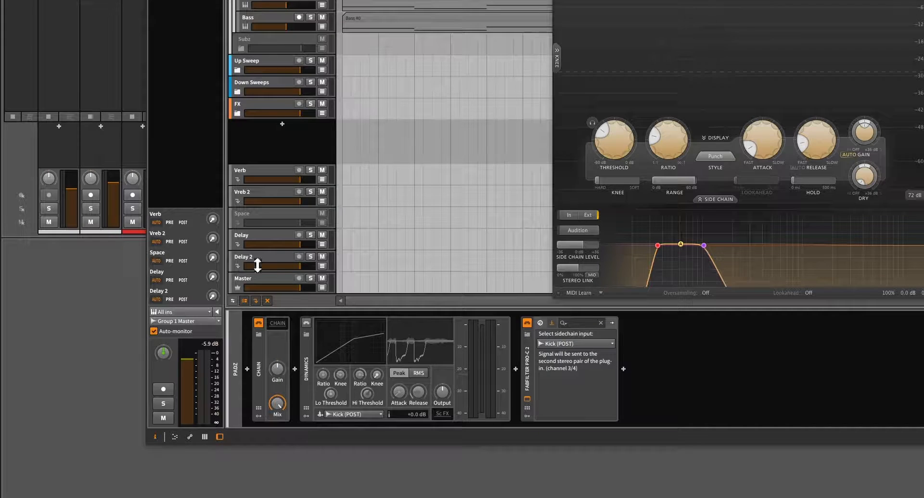
Step: Move the Dynamics and Pro-C 2 devices into the Chain container and close the Pro-C 2 window
{"action": "left_click_drag", "start_coordinate": [304, 364], "coordinate": [281, 322]}
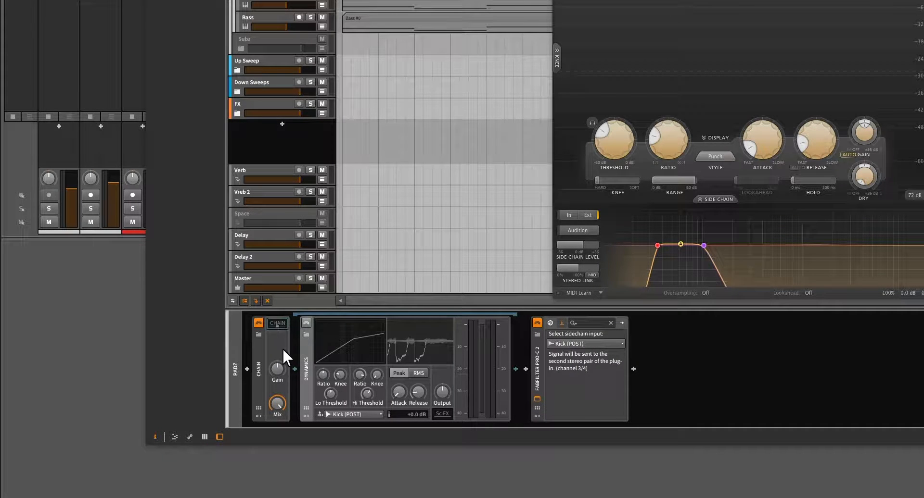
{"action": "left_click_drag", "start_coordinate": [538, 357], "coordinate": [499, 352]}
{"action": "left_click_drag", "start_coordinate": [273, 324], "coordinate": [271, 322]}
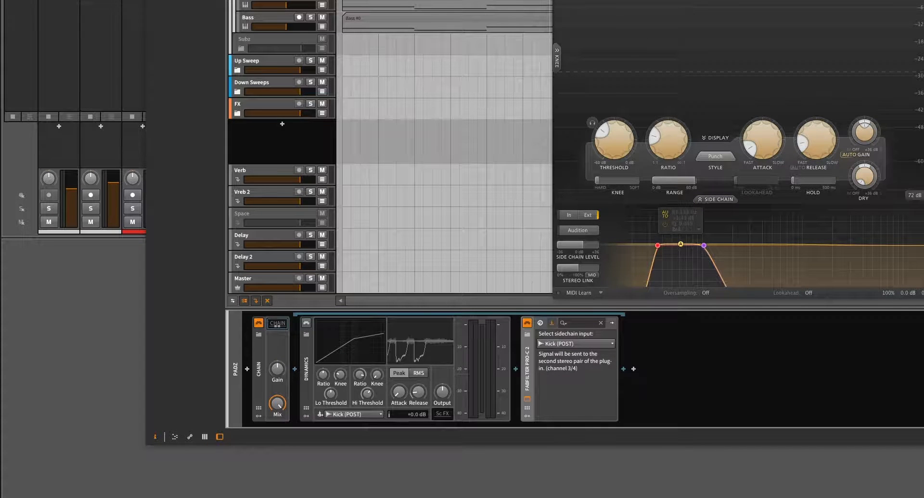
{"action": "left_click", "coordinate": [557, 1]}
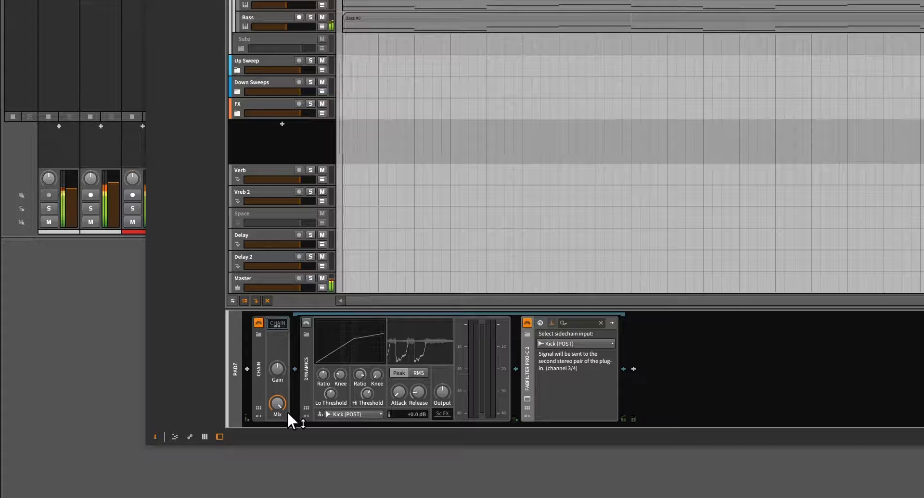
Step: Lower the Chain's mix during playback and swap compressors by disabling Pro-C 2 and enabling Dynamics
{"action": "mouse_move", "coordinate": [275, 403]}
{"action": "left_mouse_down"}
{"action": "mouse_move", "coordinate": [276, 473]}
{"action": "mouse_move", "coordinate": [278, 406]}
{"action": "left_mouse_up"}
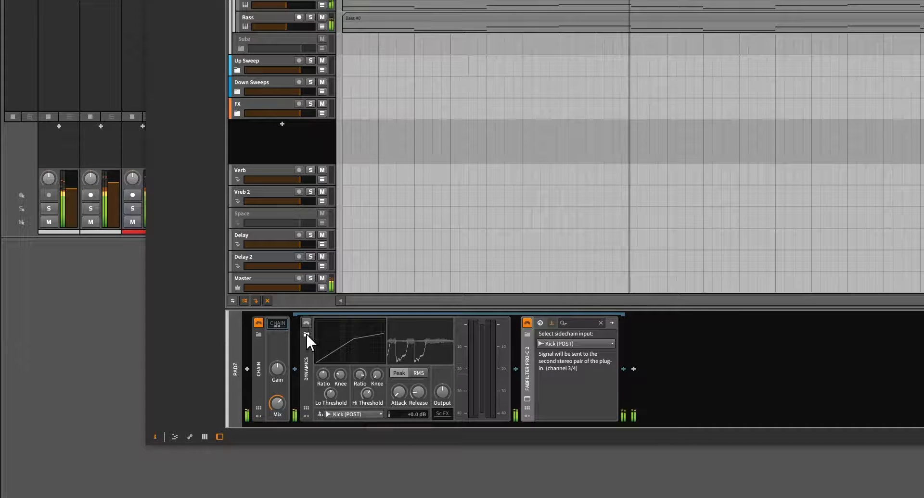
{"action": "left_click", "coordinate": [527, 322]}
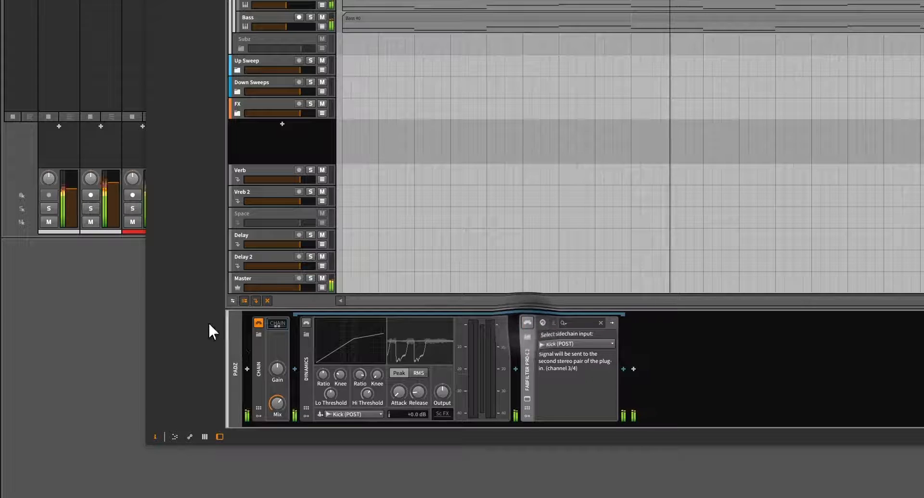
{"action": "left_click", "coordinate": [306, 322]}
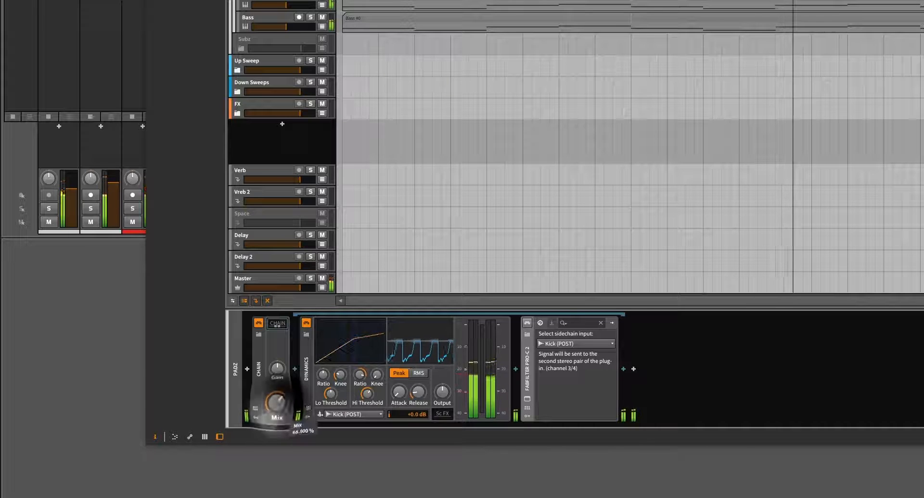
Step: Fine-tune the Chain's mix to about 75.5% while listening to the Dynamics compression, and stop playback
{"action": "mouse_move", "coordinate": [277, 403]}
{"action": "left_click_drag", "start_coordinate": [276, 403], "coordinate": [276, 414]}
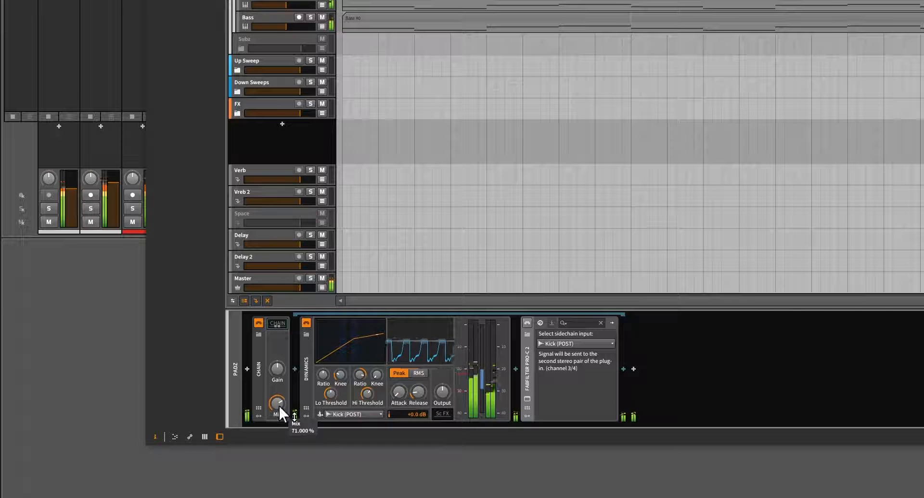
{"action": "left_click_drag", "start_coordinate": [276, 406], "coordinate": [276, 403]}
{"action": "mouse_move", "coordinate": [274, 404]}
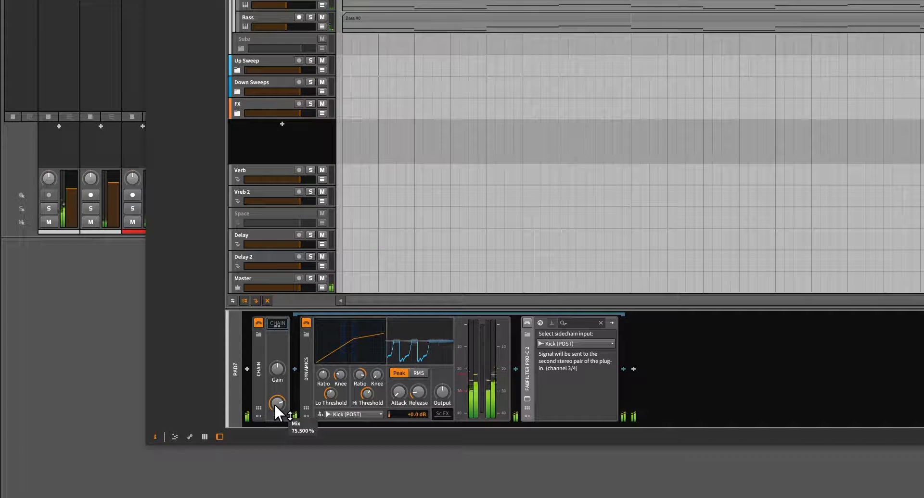
{"action": "key", "text": "space"}
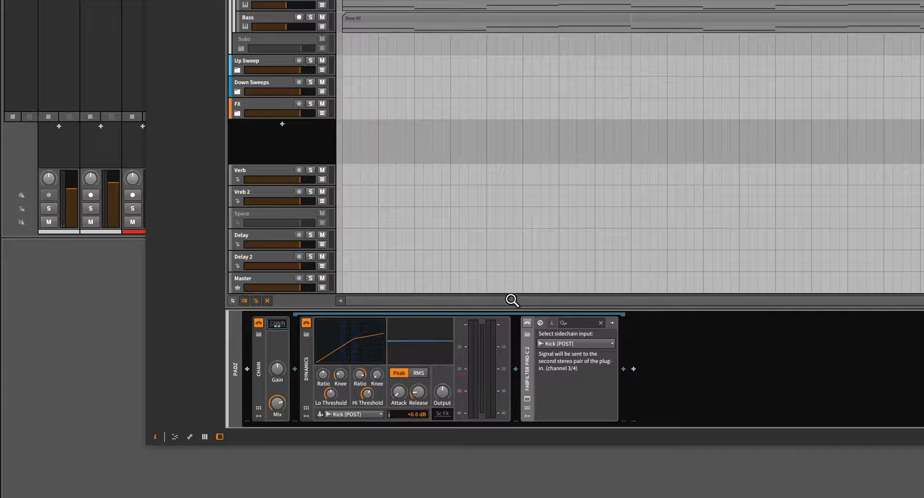